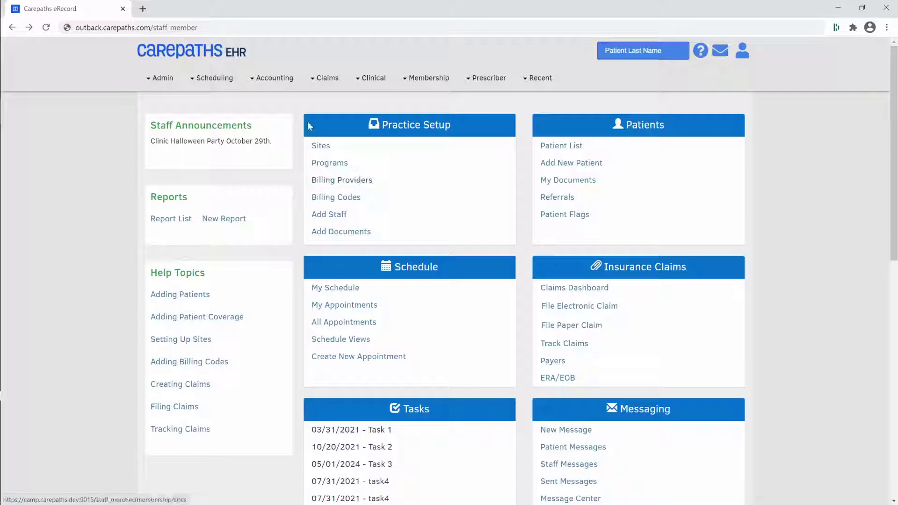
Open the claims billing providers list and start a new billing provider record.
{"action": "left_click", "coordinate": [327, 79]}
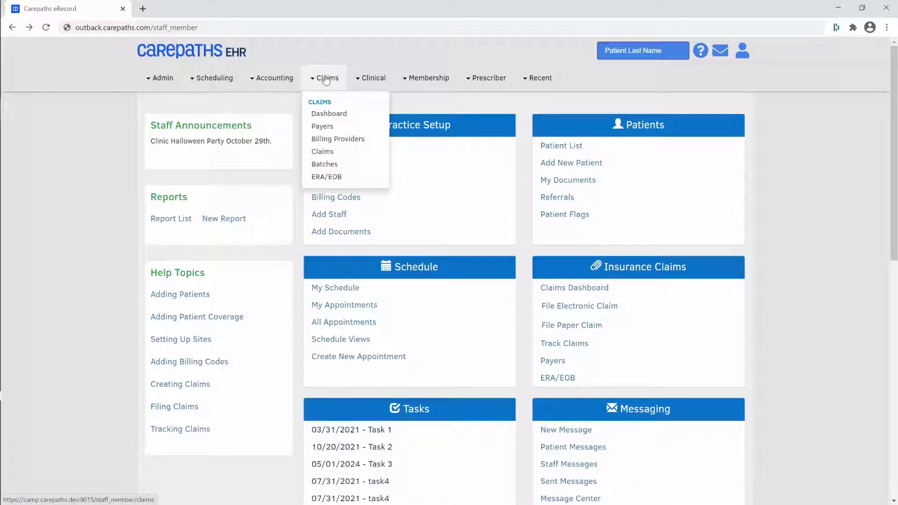
{"action": "left_click", "coordinate": [337, 140]}
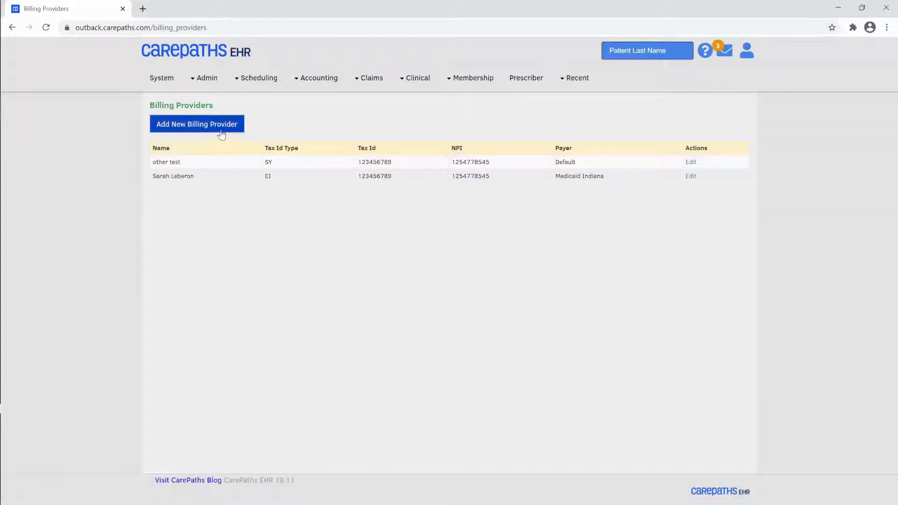
{"action": "left_click", "coordinate": [222, 135]}
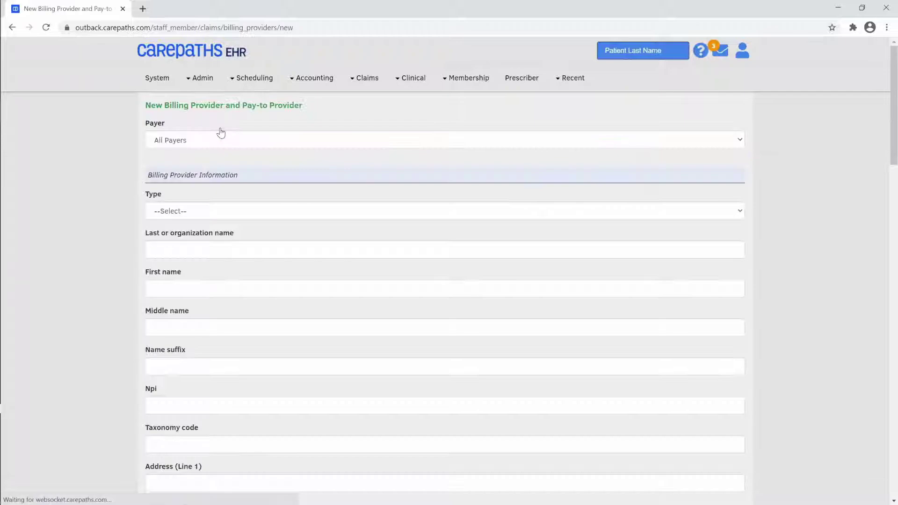
Set the new billing provider's payer to Aetna and its type to Person.
{"action": "left_click", "coordinate": [593, 141]}
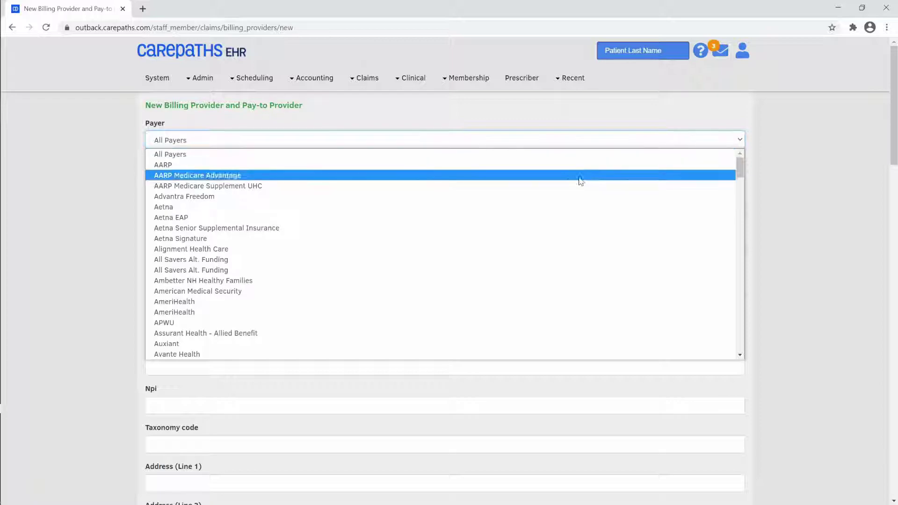
{"action": "left_click", "coordinate": [567, 207]}
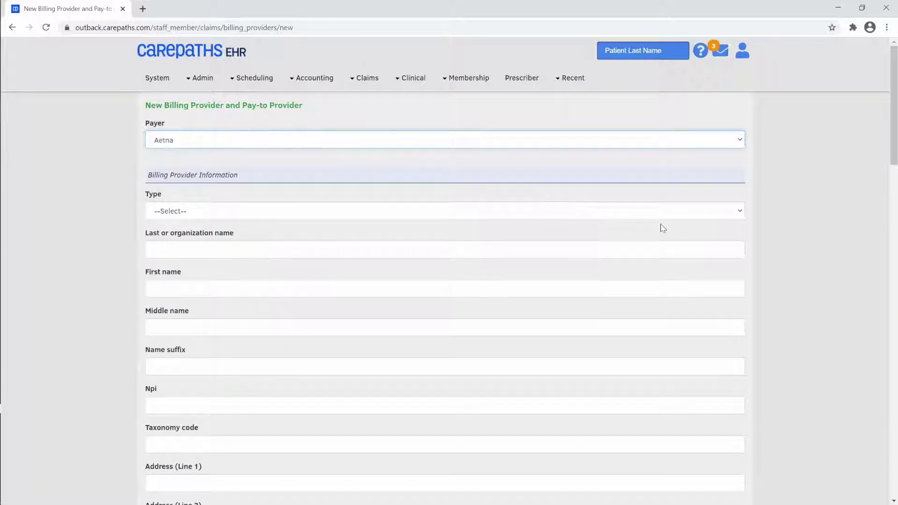
{"action": "left_click", "coordinate": [695, 214]}
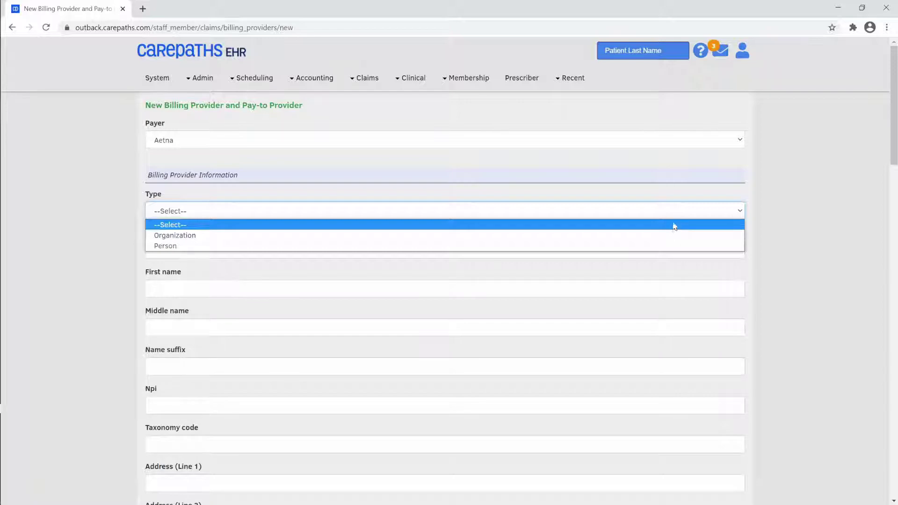
{"action": "left_click", "coordinate": [646, 246]}
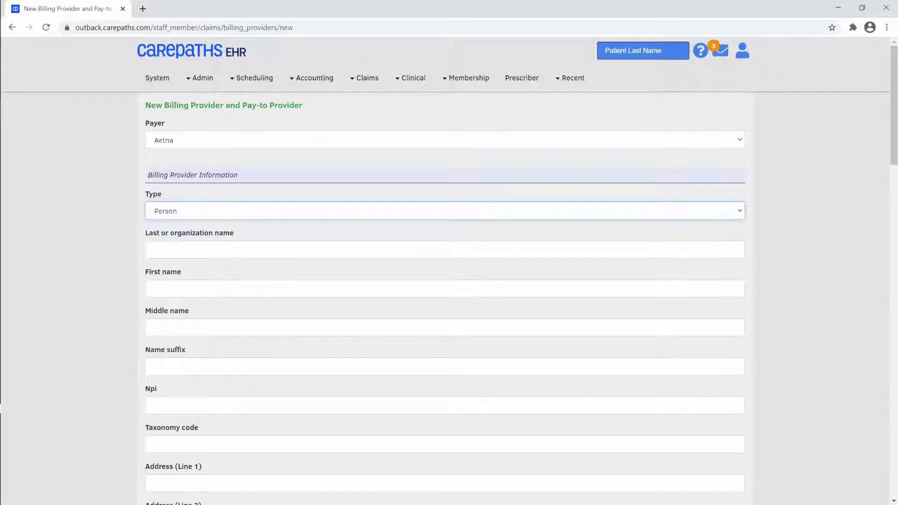
Enter the billing provider's last name, first name and ten-digit NPI.
{"action": "left_click", "coordinate": [646, 249]}
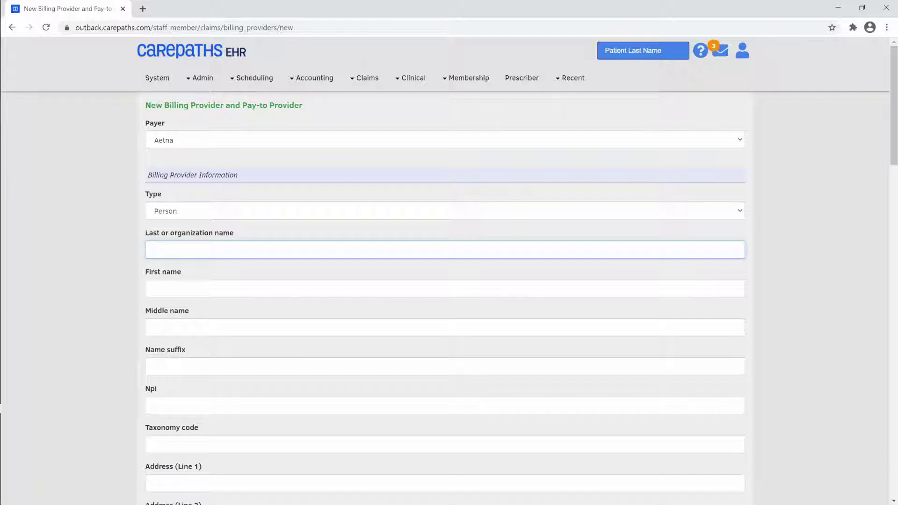
{"action": "type", "text": "TEstdoctor"}
{"action": "key", "text": "BackSpace"}
{"action": "type", "text": "e"}
{"action": "key", "text": "Tab"}
{"action": "type", "text": "John"}
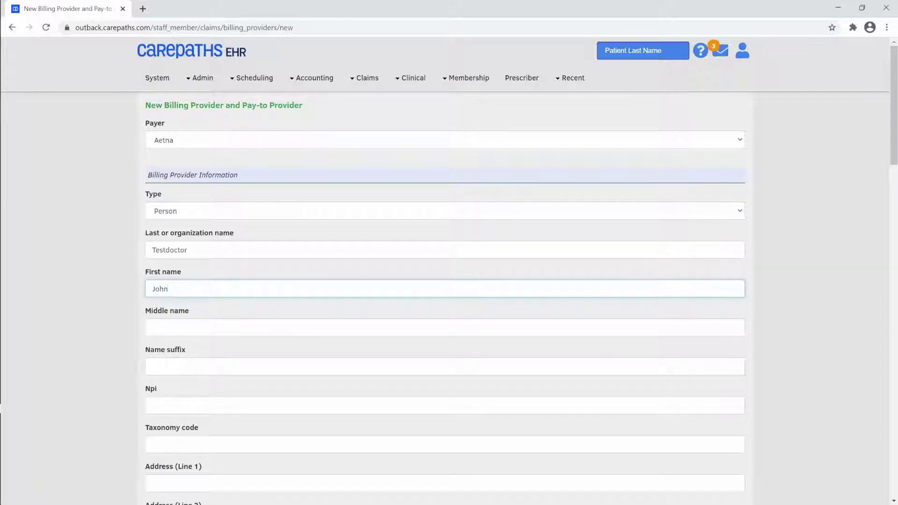
{"action": "left_click", "coordinate": [512, 405]}
{"action": "type", "text": "1234567890"}
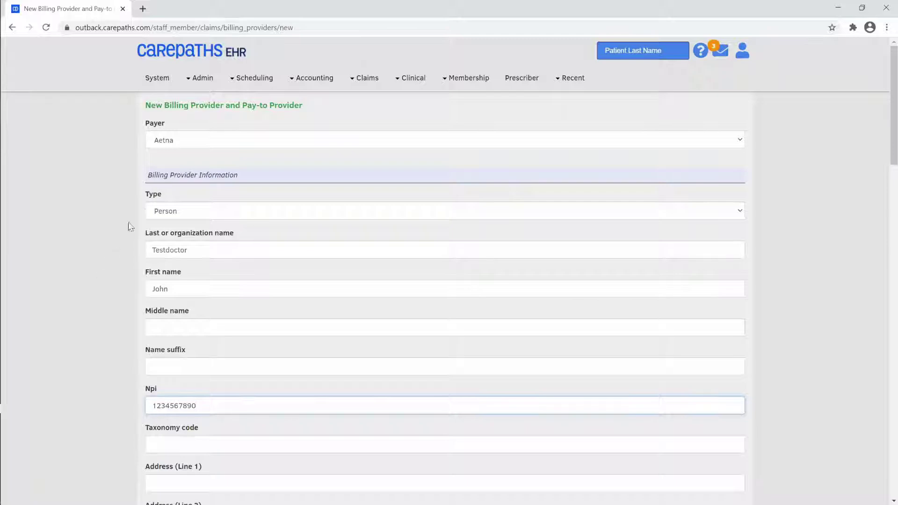
Fill in the billing provider's street address, city and nine-digit ZIP code, with Georgia (GA) as the state.
{"action": "scroll", "coordinate": [108, 375], "scroll_direction": "down", "scroll_amount": 6}
{"action": "left_click", "coordinate": [168, 203]}
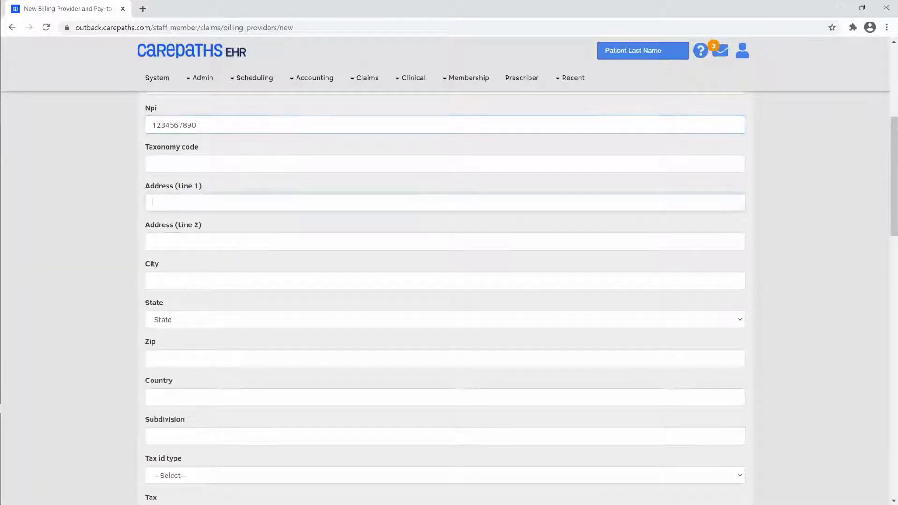
{"action": "type", "text": "12345"}
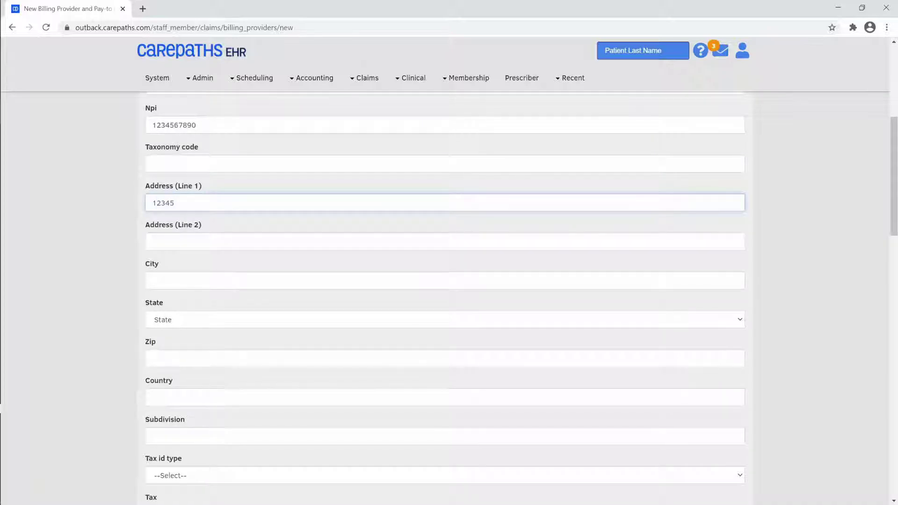
{"action": "type", "text": " Fake St."}
{"action": "left_click", "coordinate": [202, 280]}
{"action": "type", "text": "Fak"}
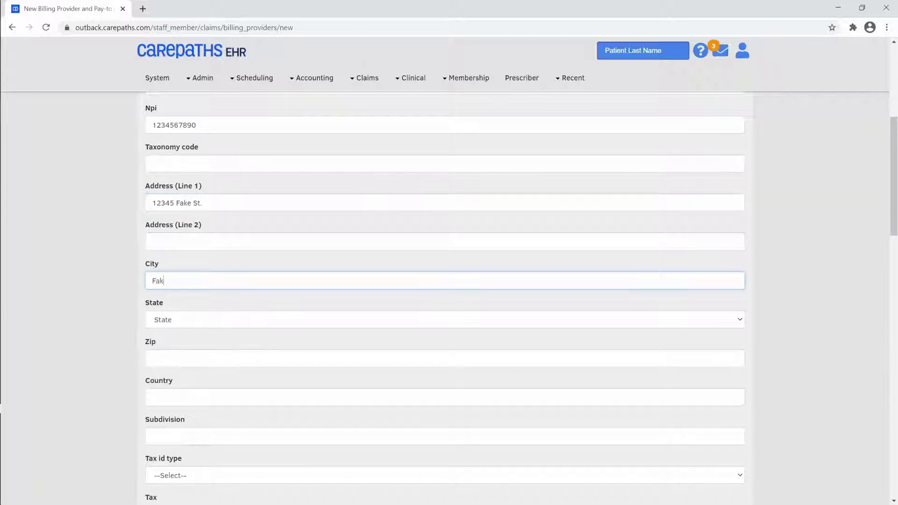
{"action": "type", "text": "e City"}
{"action": "left_click", "coordinate": [208, 322]}
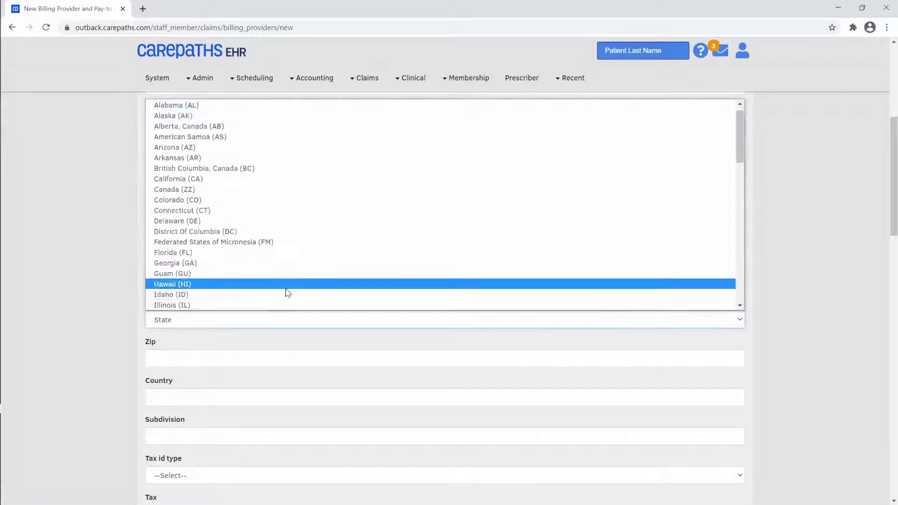
{"action": "left_click", "coordinate": [286, 263]}
{"action": "key", "text": "Tab"}
{"action": "type", "text": "1234"}
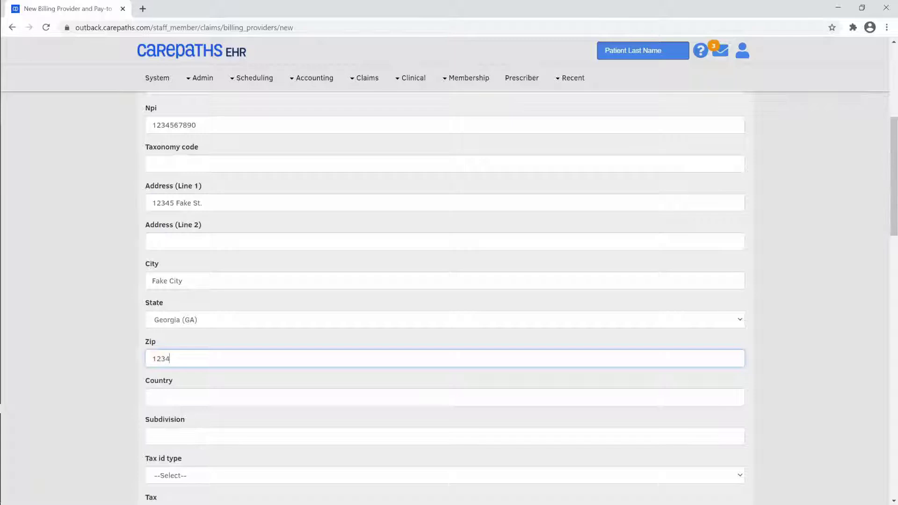
{"action": "type", "text": "5-1234"}
Set the tax ID type to Employer ID (EIN) and enter the provider's nine-digit tax number.
{"action": "scroll", "coordinate": [132, 381], "scroll_direction": "down", "scroll_amount": 3}
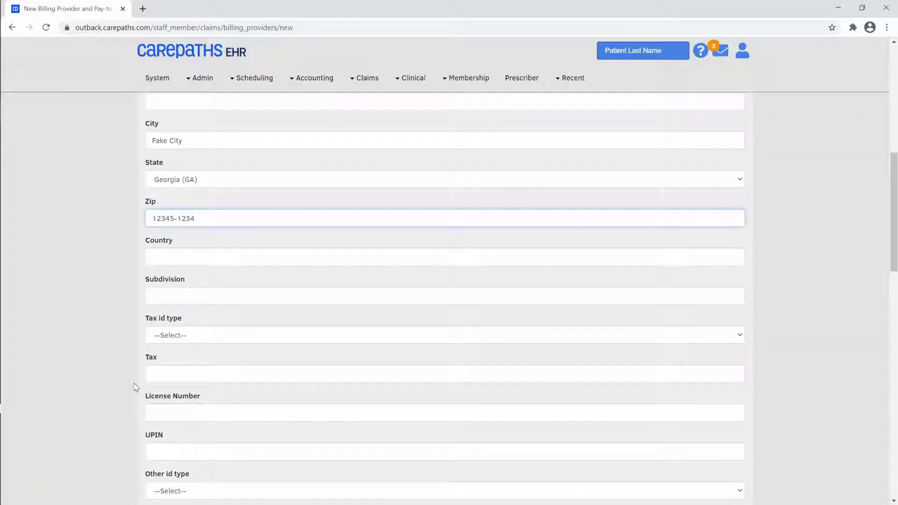
{"action": "left_click", "coordinate": [260, 337]}
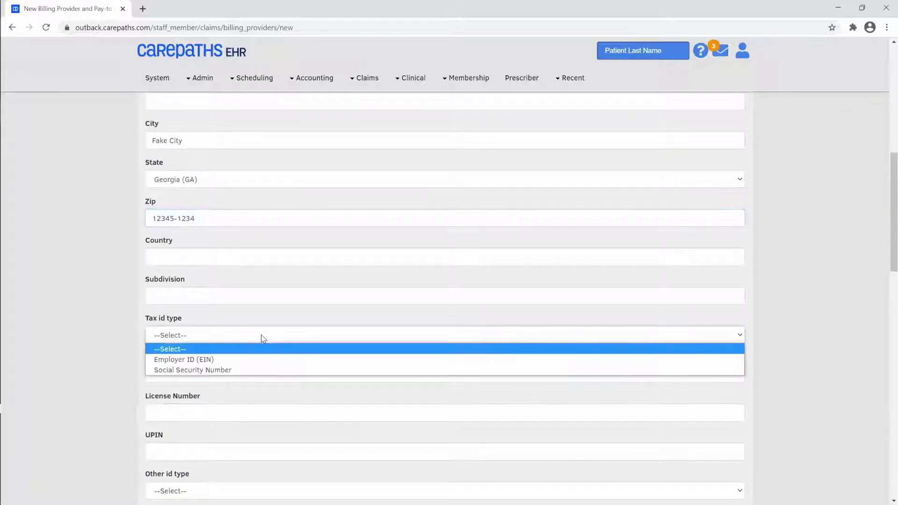
{"action": "left_click", "coordinate": [222, 359]}
{"action": "left_click", "coordinate": [153, 374]}
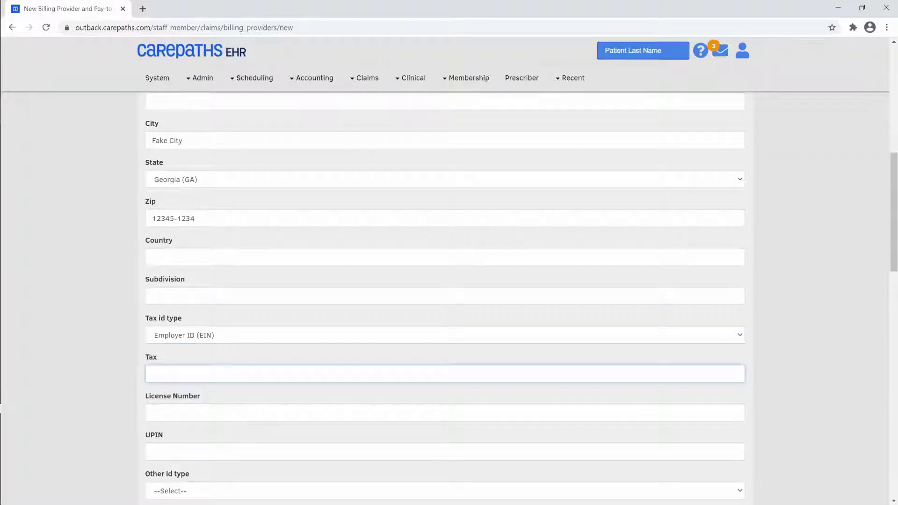
{"action": "type", "text": "123451234"}
Save the new billing provider, leaving the contact, pay-to address and submitter fields blank.
{"action": "scroll", "coordinate": [134, 376], "scroll_direction": "down", "scroll_amount": 3}
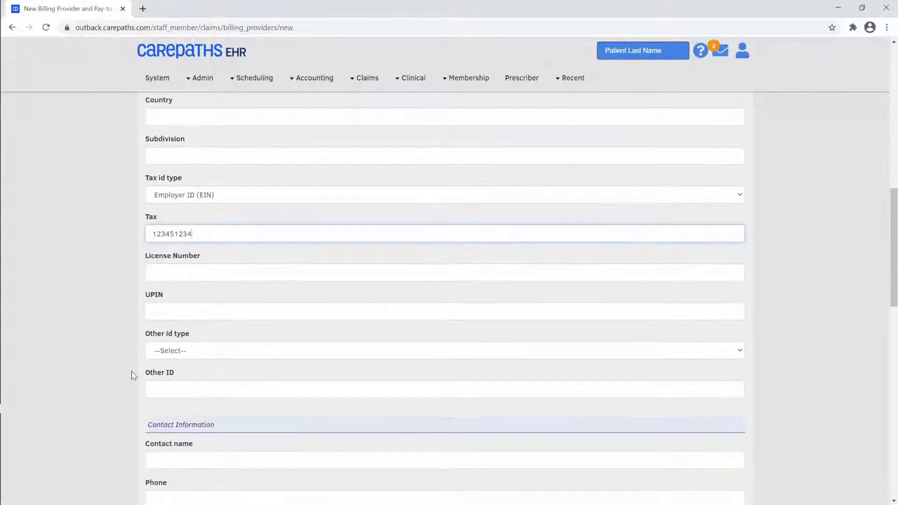
{"action": "scroll", "coordinate": [134, 376], "scroll_direction": "down", "scroll_amount": 3}
{"action": "scroll", "coordinate": [133, 375], "scroll_direction": "down", "scroll_amount": 3}
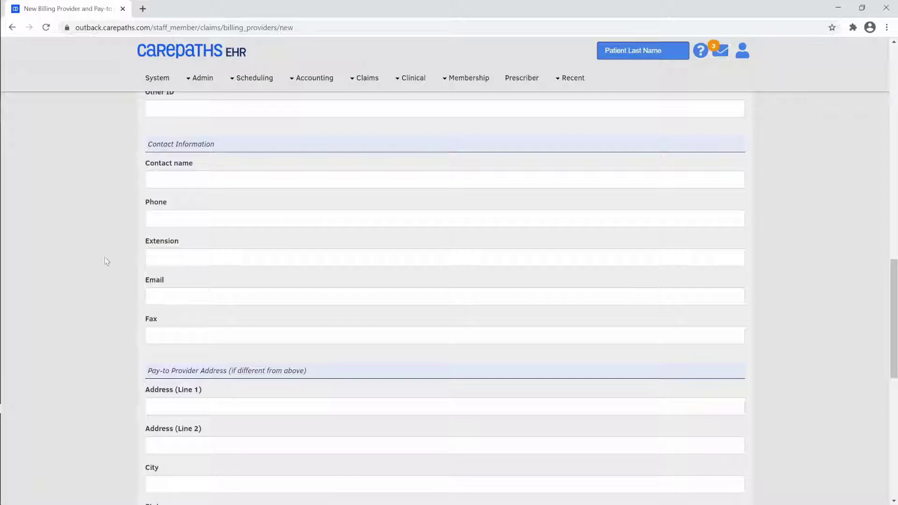
{"action": "scroll", "coordinate": [104, 312], "scroll_direction": "down", "scroll_amount": 3}
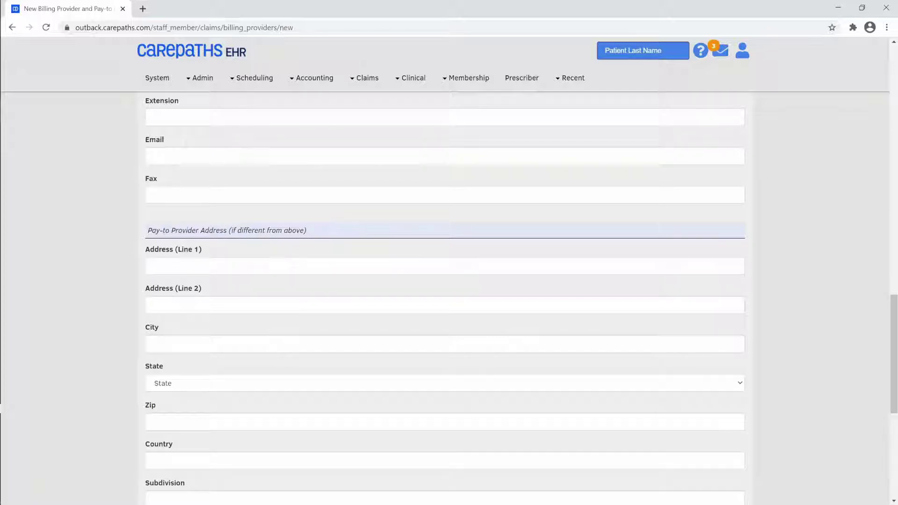
{"action": "scroll", "coordinate": [269, 408], "scroll_direction": "down", "scroll_amount": 6}
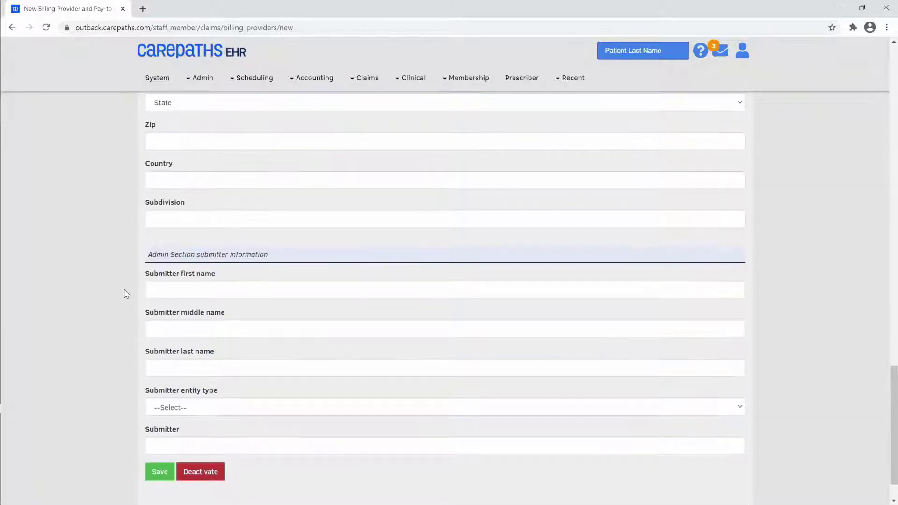
{"action": "scroll", "coordinate": [126, 294], "scroll_direction": "down", "scroll_amount": 1}
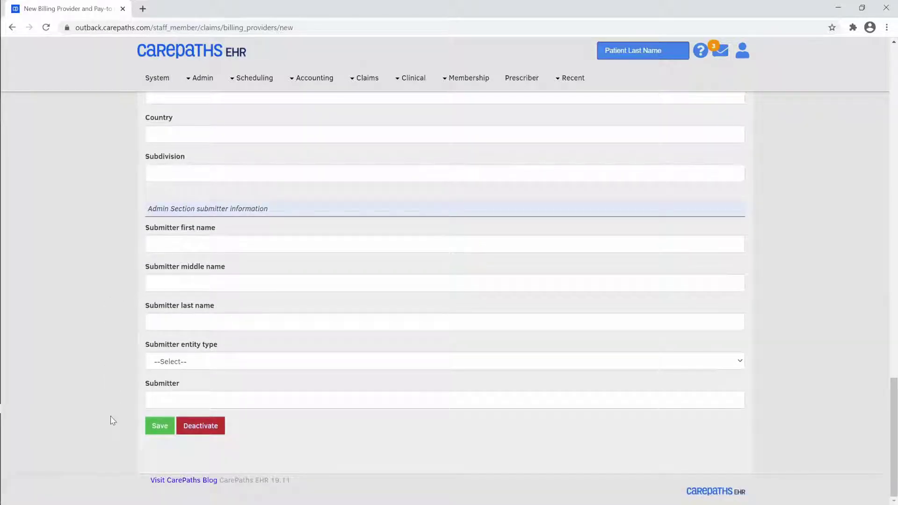
{"action": "left_click", "coordinate": [165, 431]}
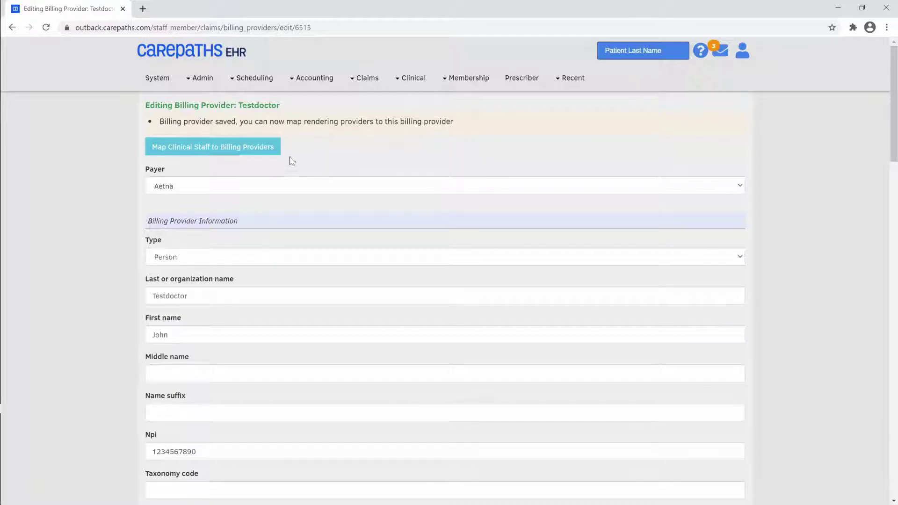
Map clinical staff to the saved billing provider by adding the third listed staff member as a rendering provider.
{"action": "left_click", "coordinate": [239, 148]}
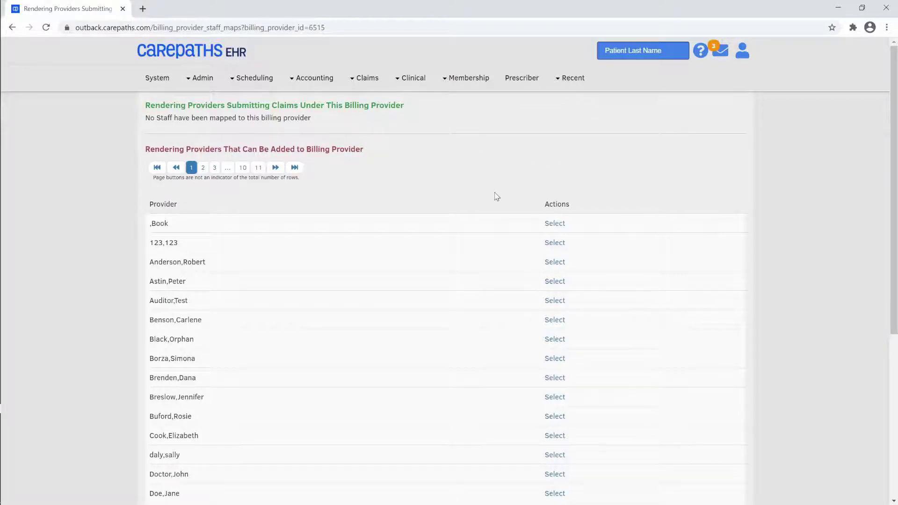
{"action": "left_click", "coordinate": [555, 263]}
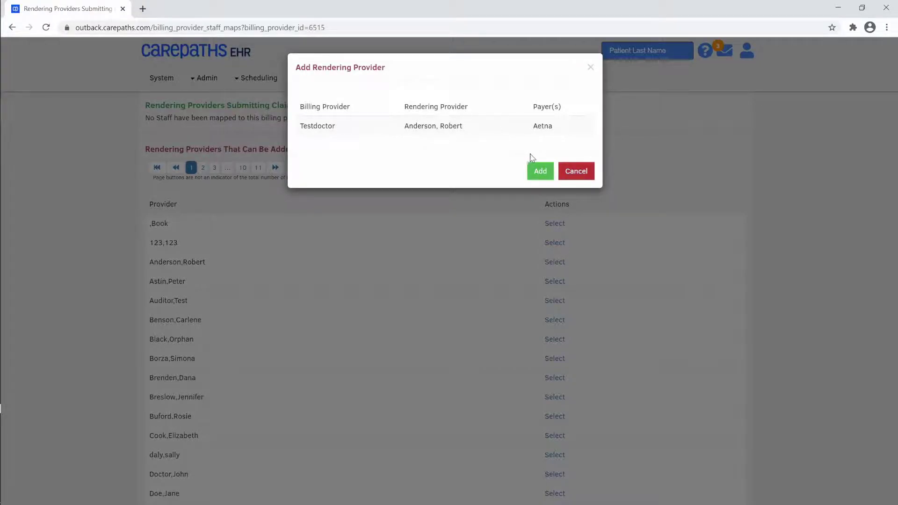
{"action": "left_click", "coordinate": [541, 171]}
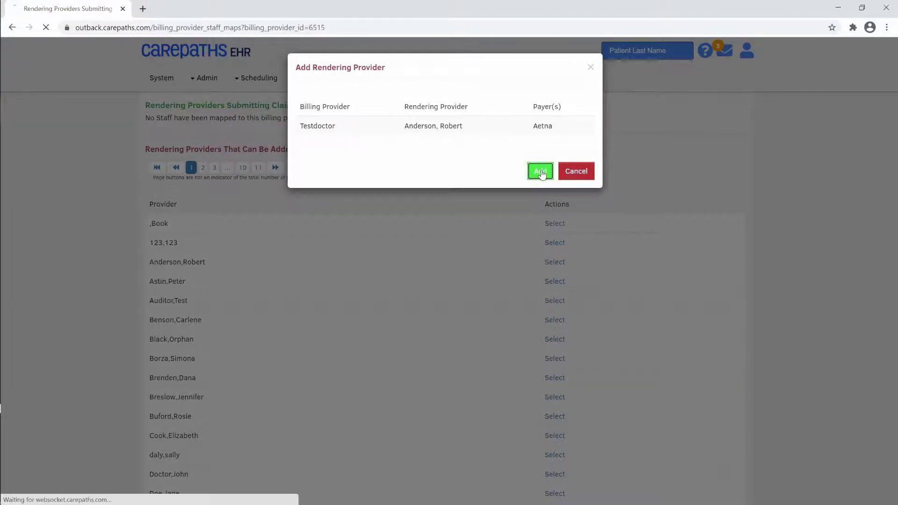